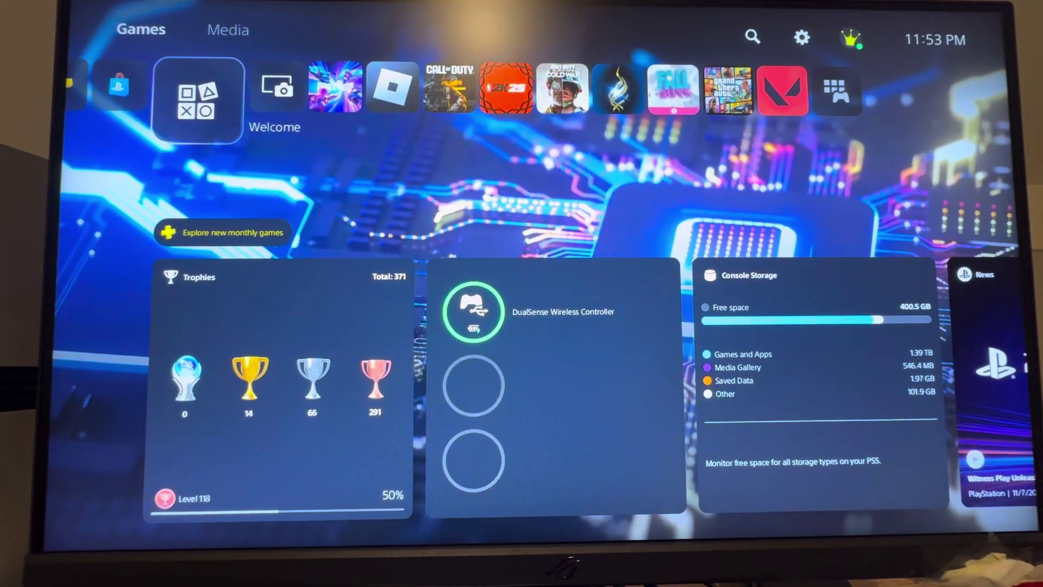
- Switch to the Media home, open All Apps and move up to the Disney+ featured row
key(Right)
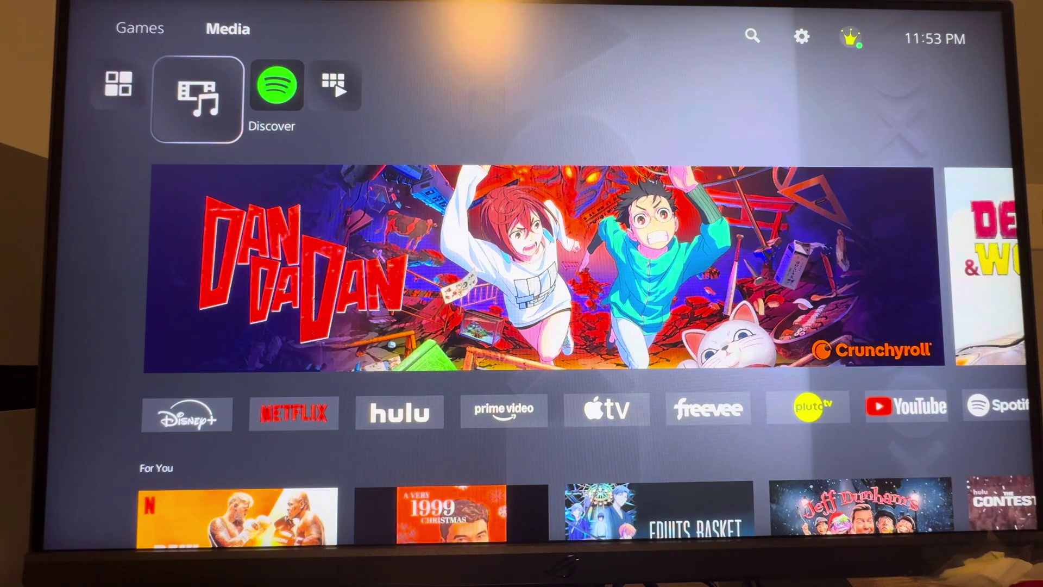
key(Left)
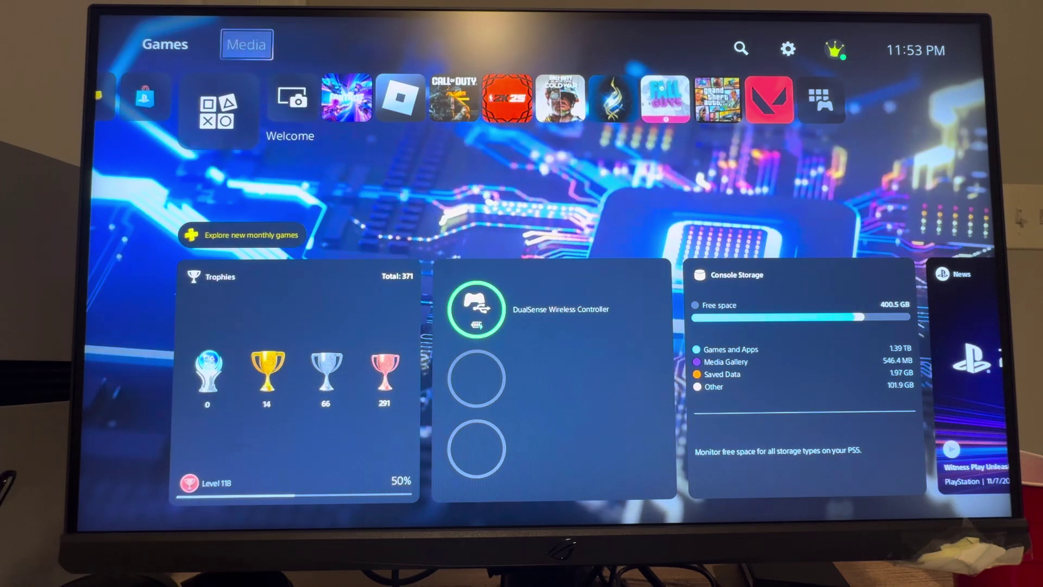
key(Right)
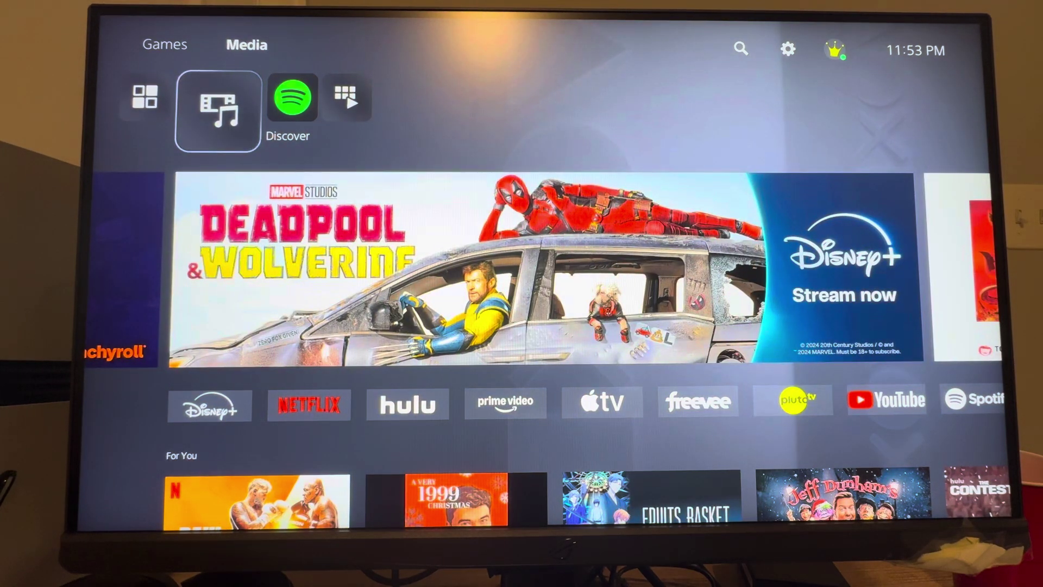
key(Return)
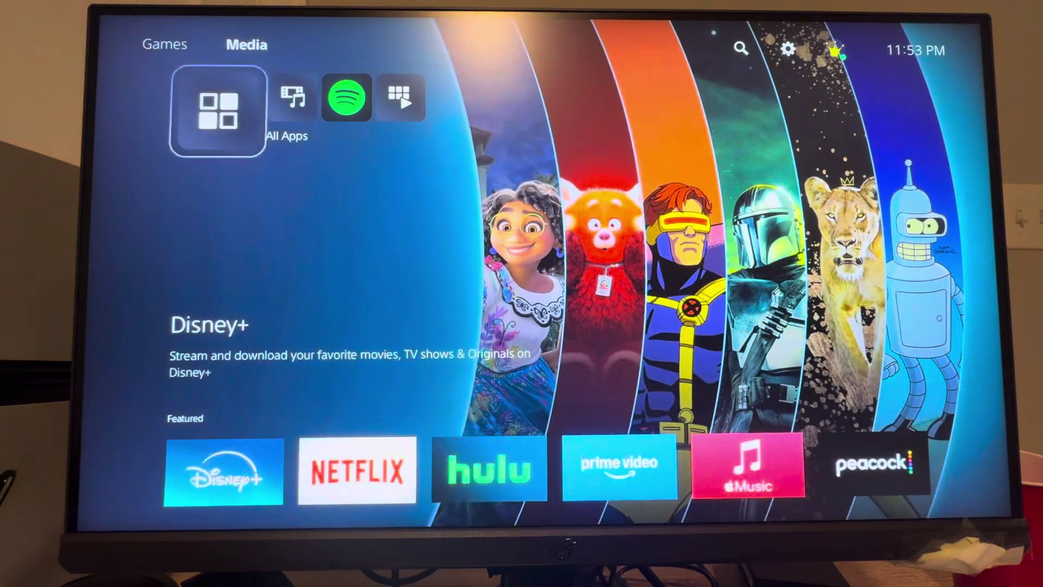
key(Up)
key(Up)
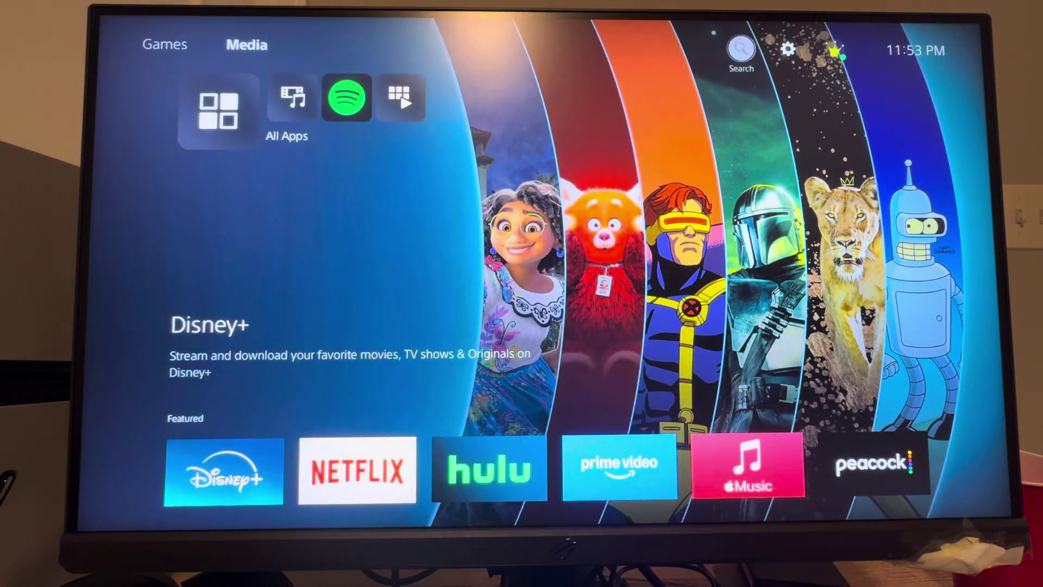
- Open console Settings and enter Users and Accounts, moving toward Linked Services
key(Return)
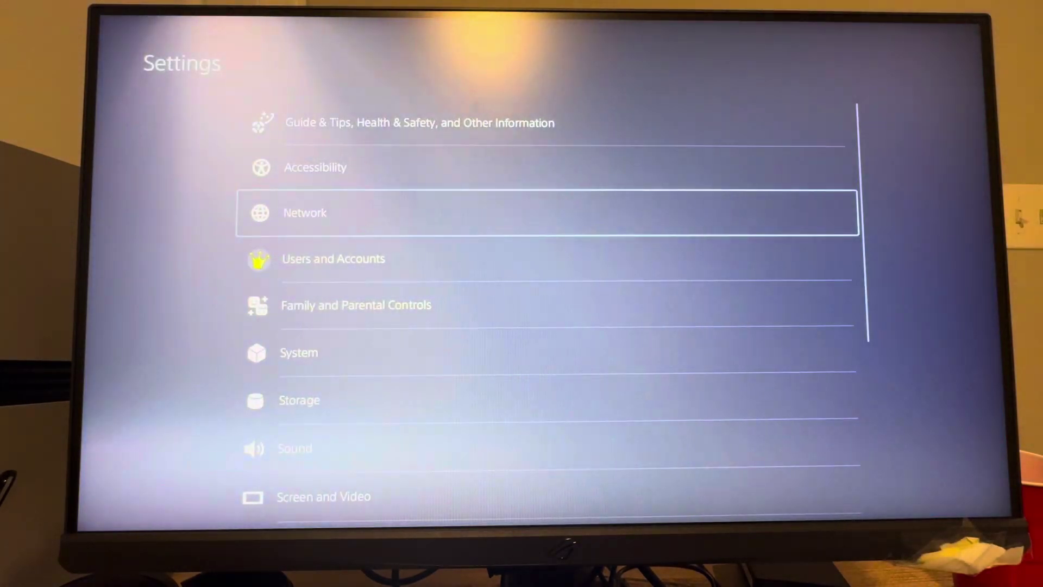
key(Down)
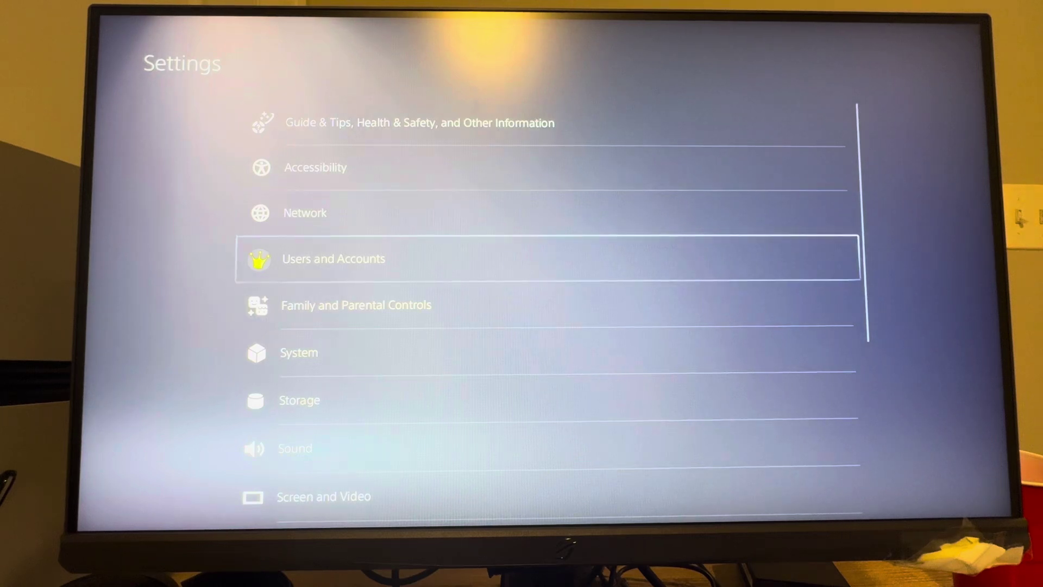
key(Return)
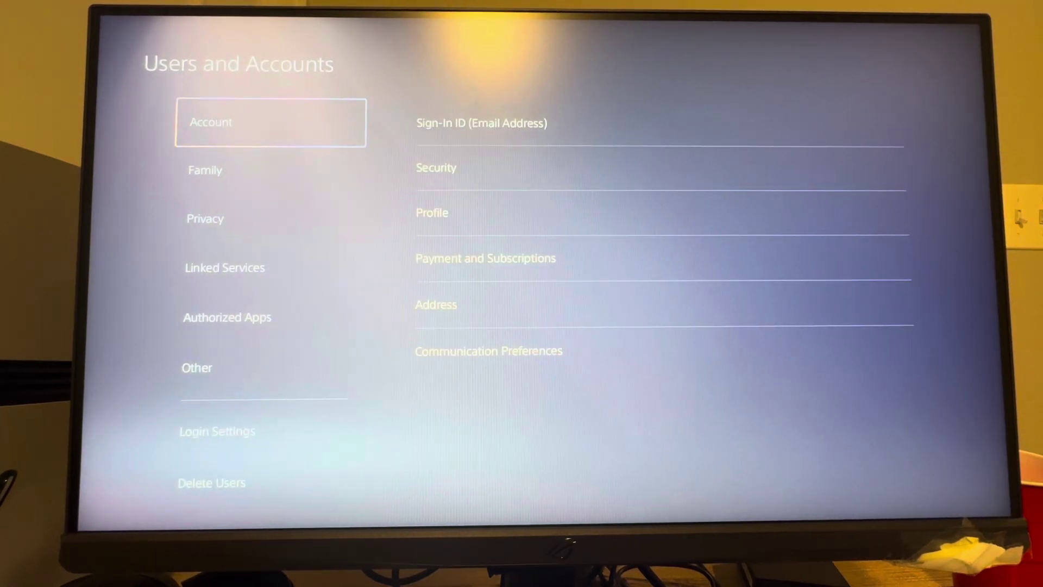
key(Down)
- Find Spotify marked Linked under Linked Services, then go back to the Media home
key(Down)
key(Down)
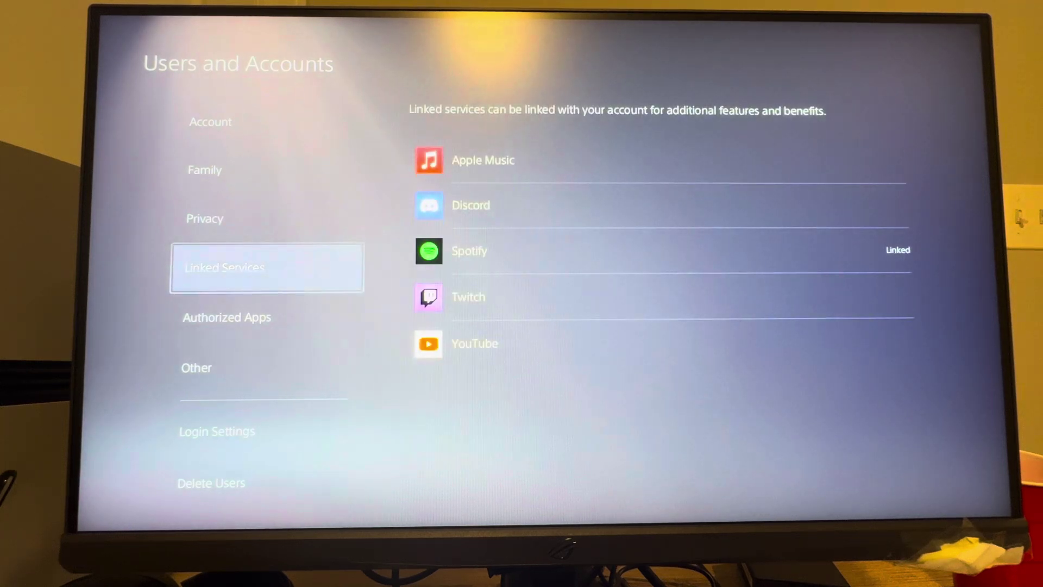
key(Return)
key(Down)
key(Down)
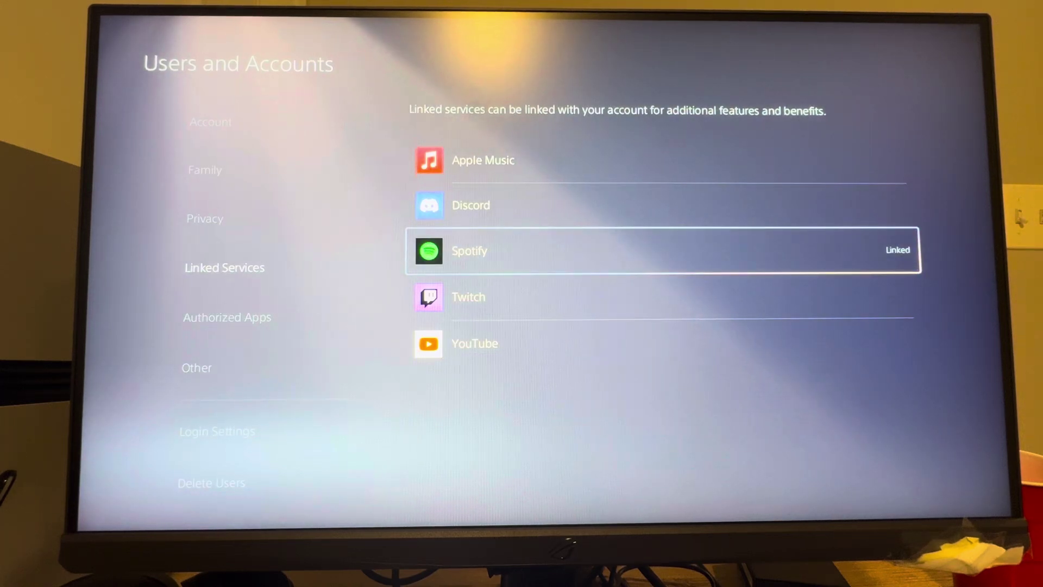
key(Escape)
key(Down)
key(Up)
key(Return)
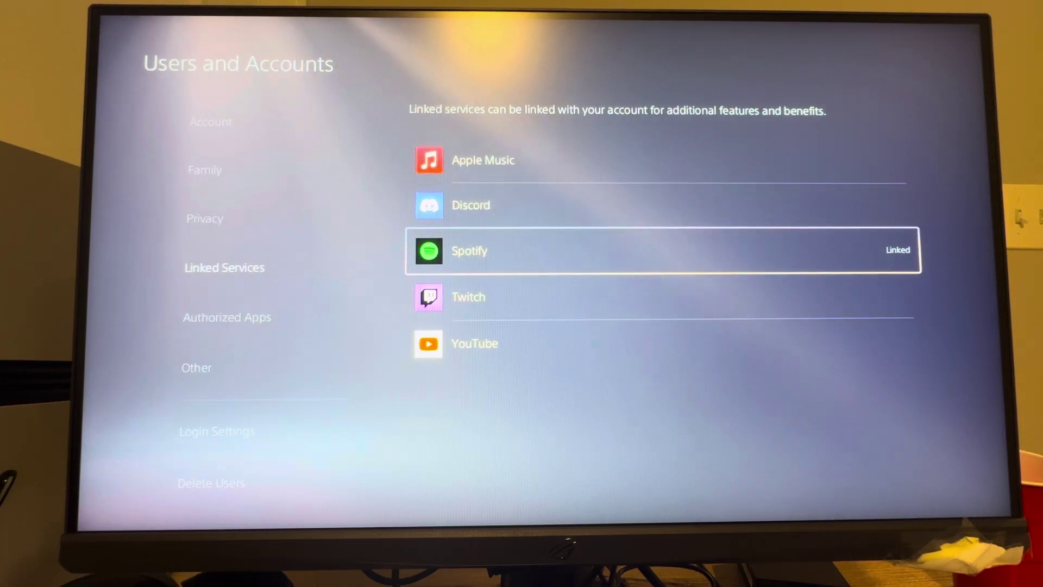
key(super)
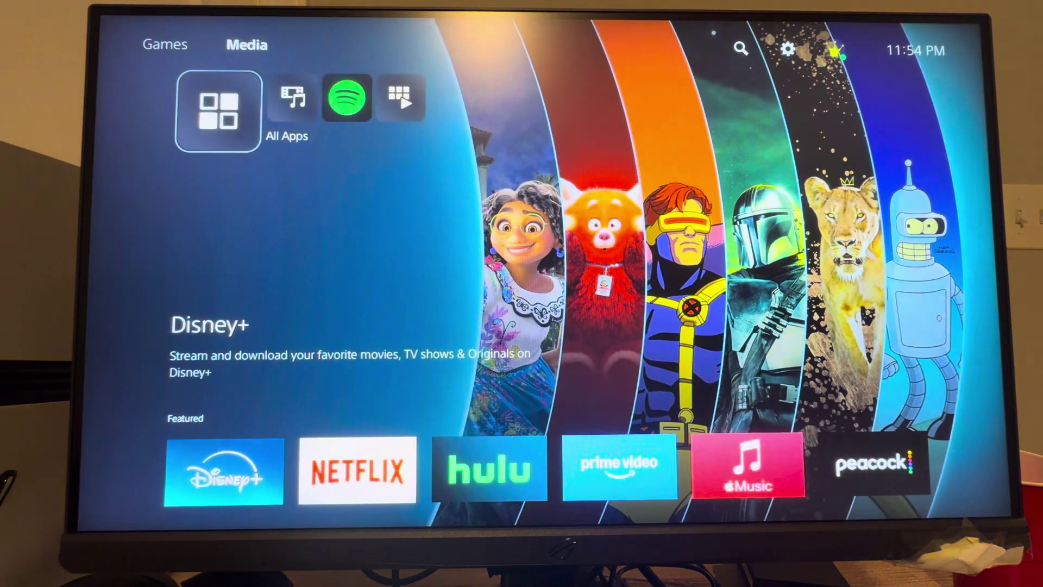